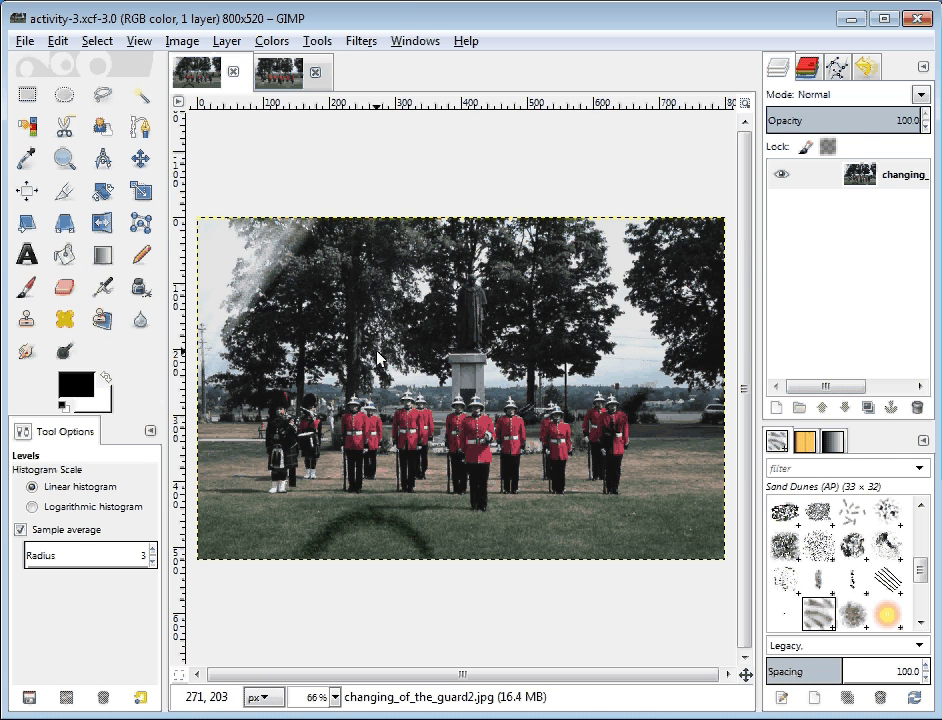
# Zoom changing_of_the_guard2 to 66% and compare it against the activity-3 image.
pyautogui.click(283, 75)
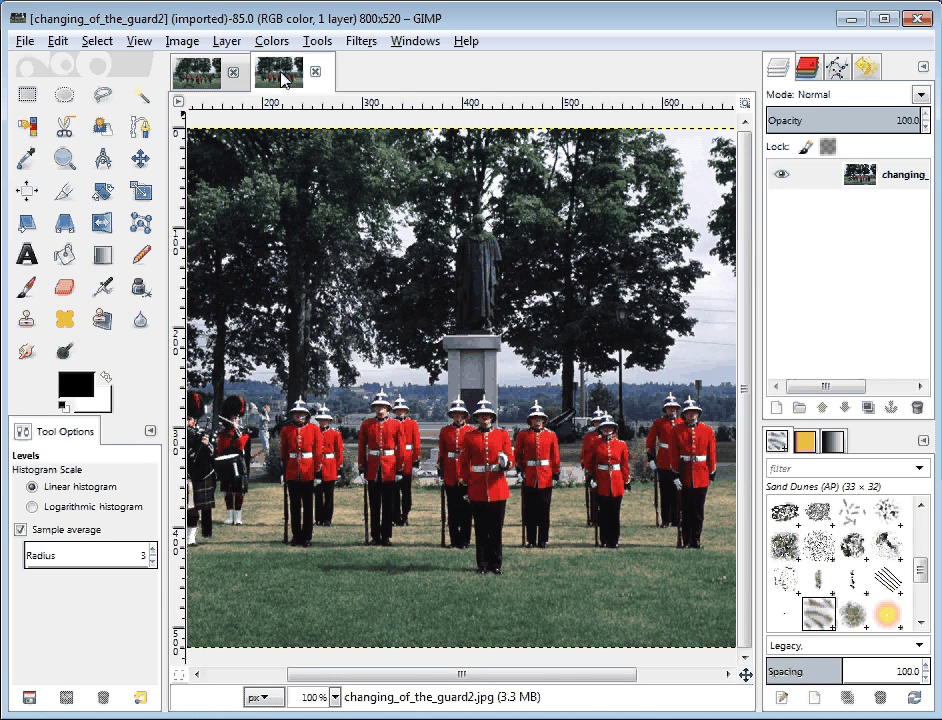
pyautogui.click(311, 700)
pyautogui.write('66')
pyautogui.press('Return')
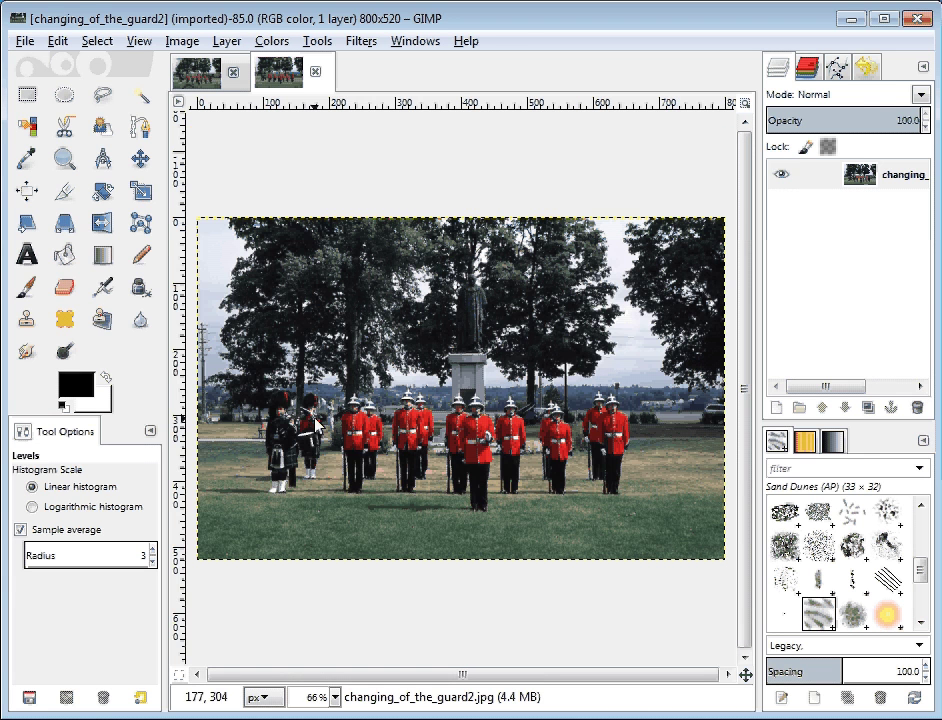
pyautogui.click(205, 75)
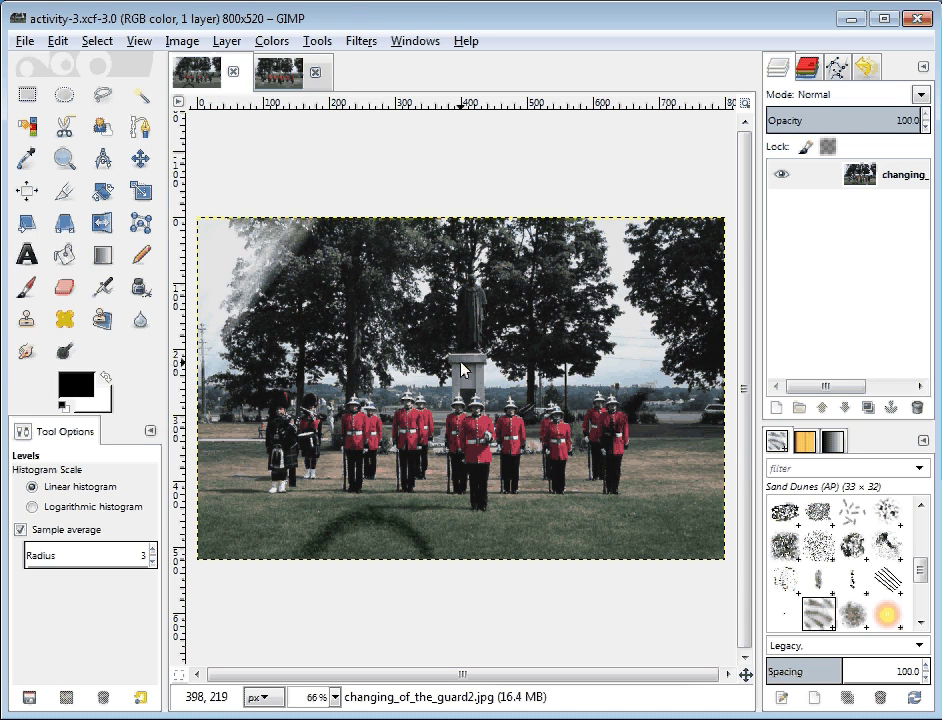
pyautogui.click(284, 80)
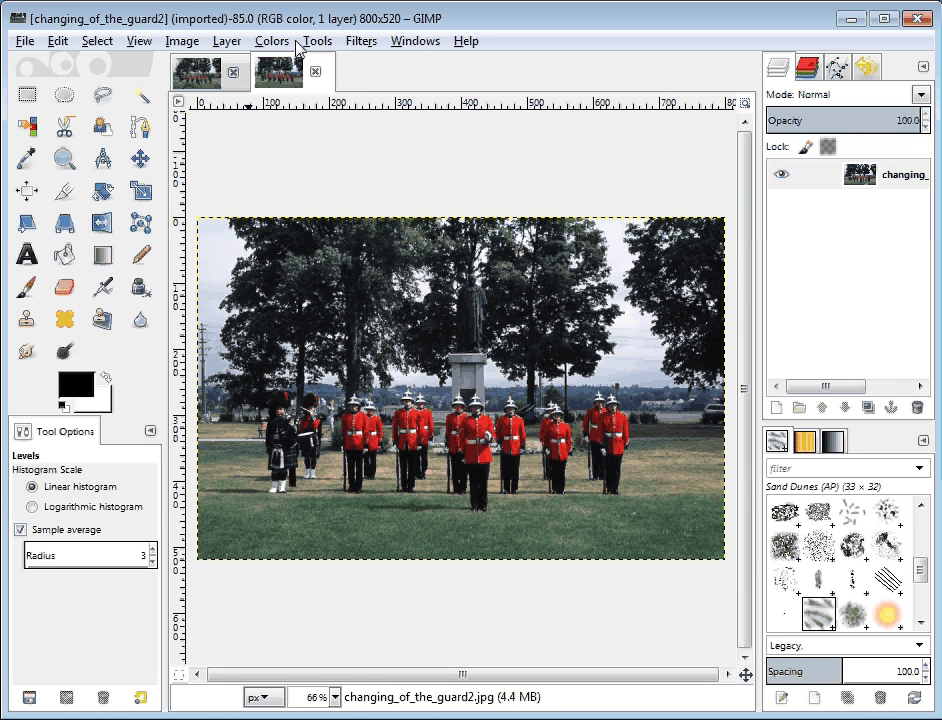
# Open Filters > Blur > Gaussian Blur on changing_of_the_guard2, showing the default 5.0 px RLE settings.
pyautogui.click(362, 41)
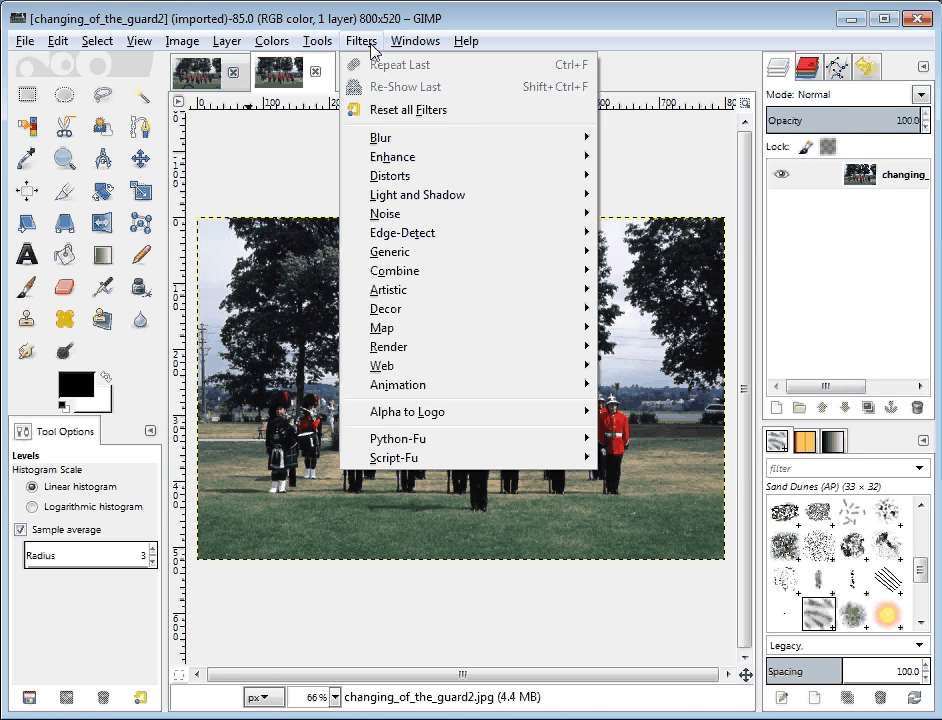
pyautogui.moveTo(404, 143)
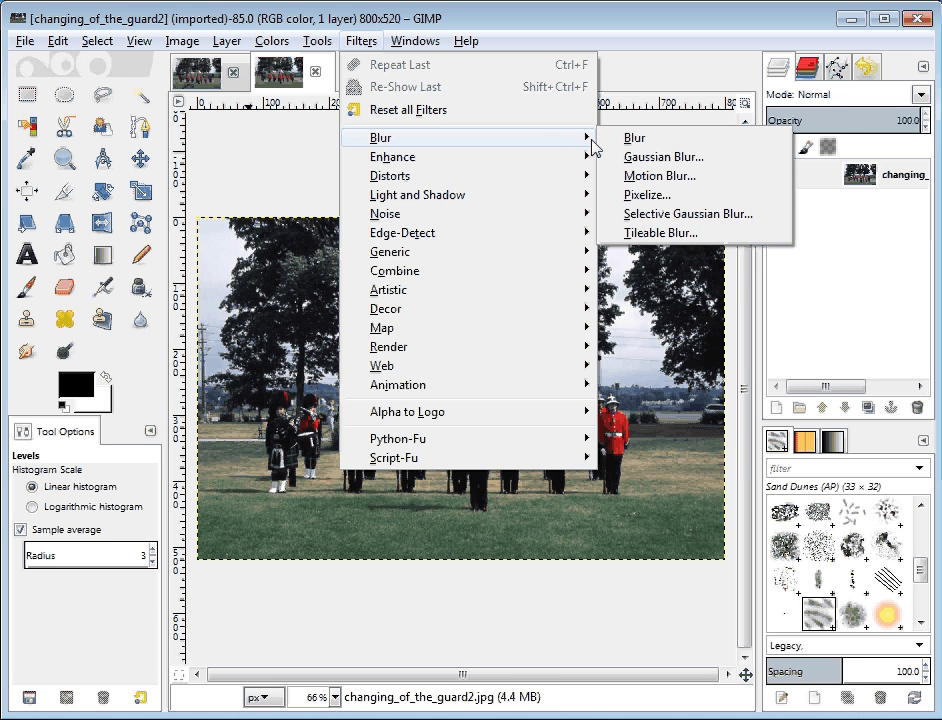
pyautogui.click(658, 158)
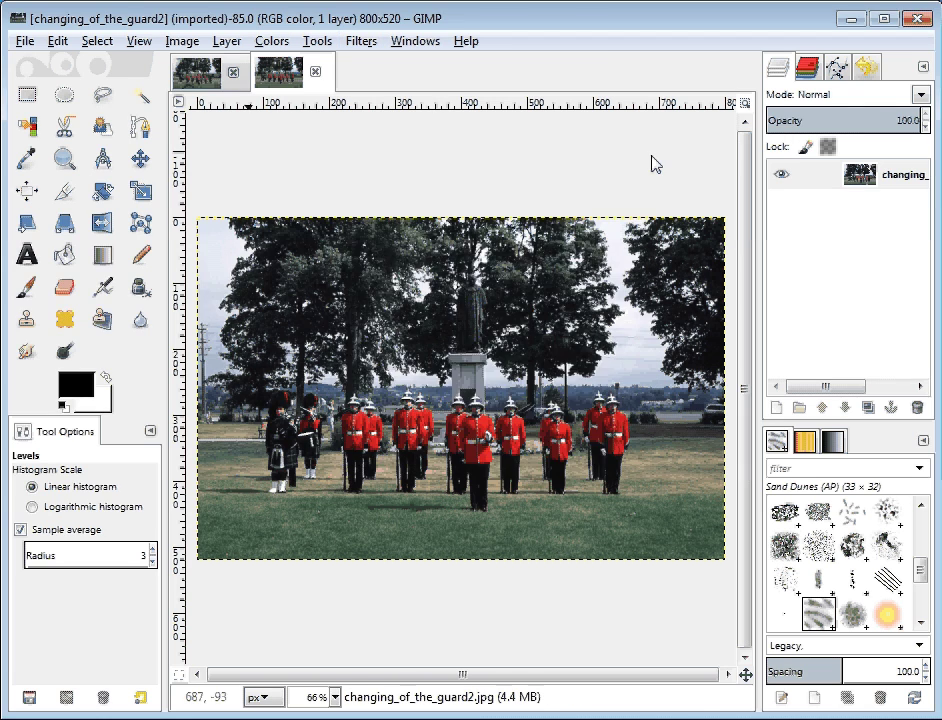
# Move the Gaussian Blur dialog to the upper left and inspect the 5.0 px blurred guards in its preview.
pyautogui.moveTo(473, 189); pyautogui.dragTo(161, 110)
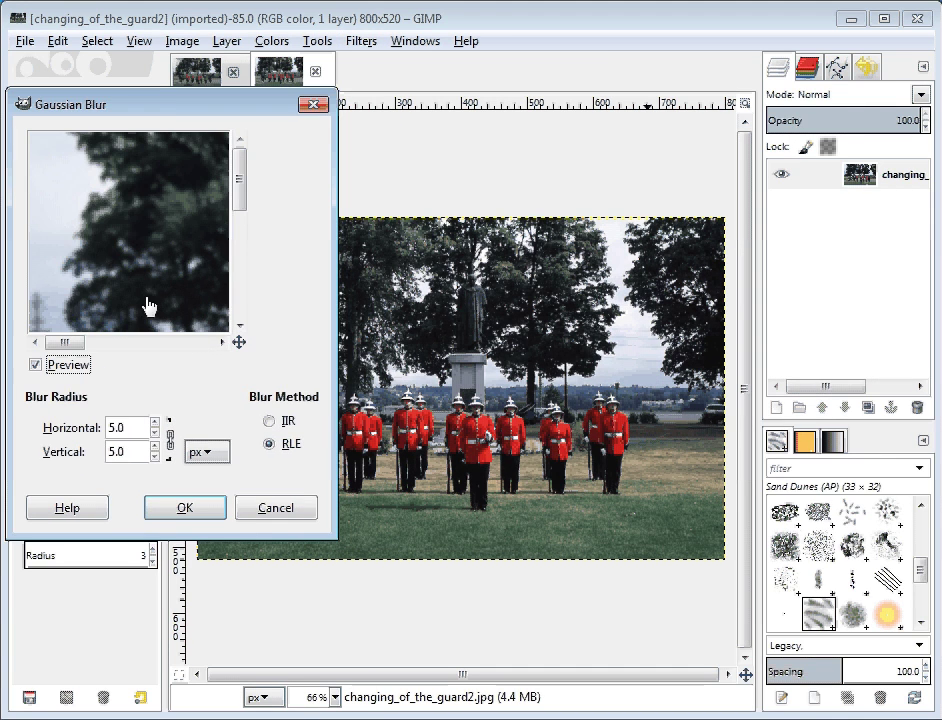
pyautogui.moveTo(63, 344); pyautogui.dragTo(131, 345)
pyautogui.moveTo(238, 194); pyautogui.dragTo(238, 235)
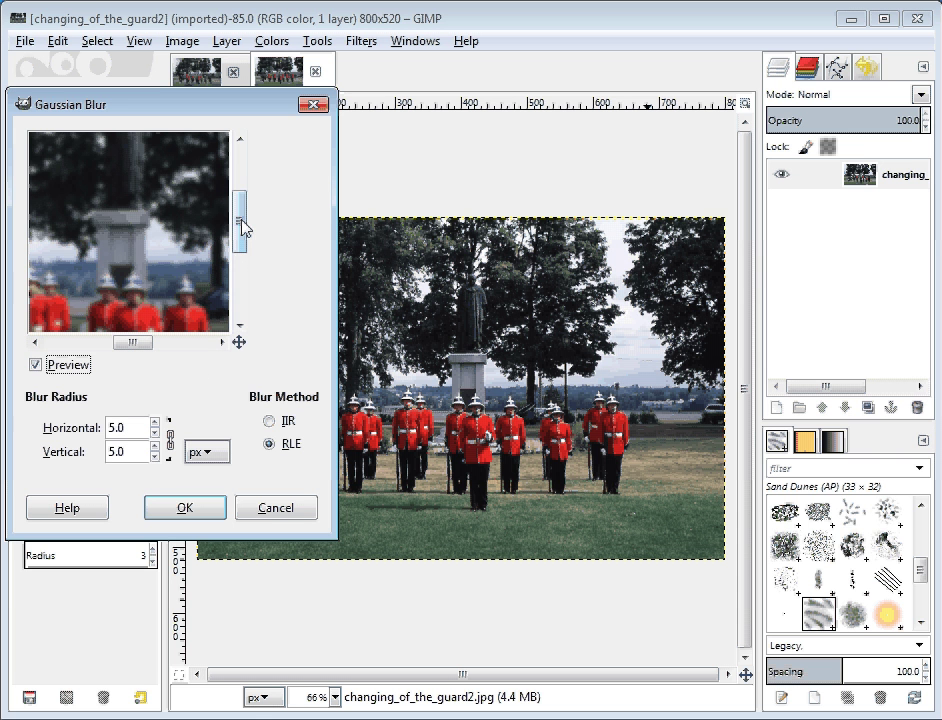
pyautogui.moveTo(241, 227); pyautogui.dragTo(242, 210)
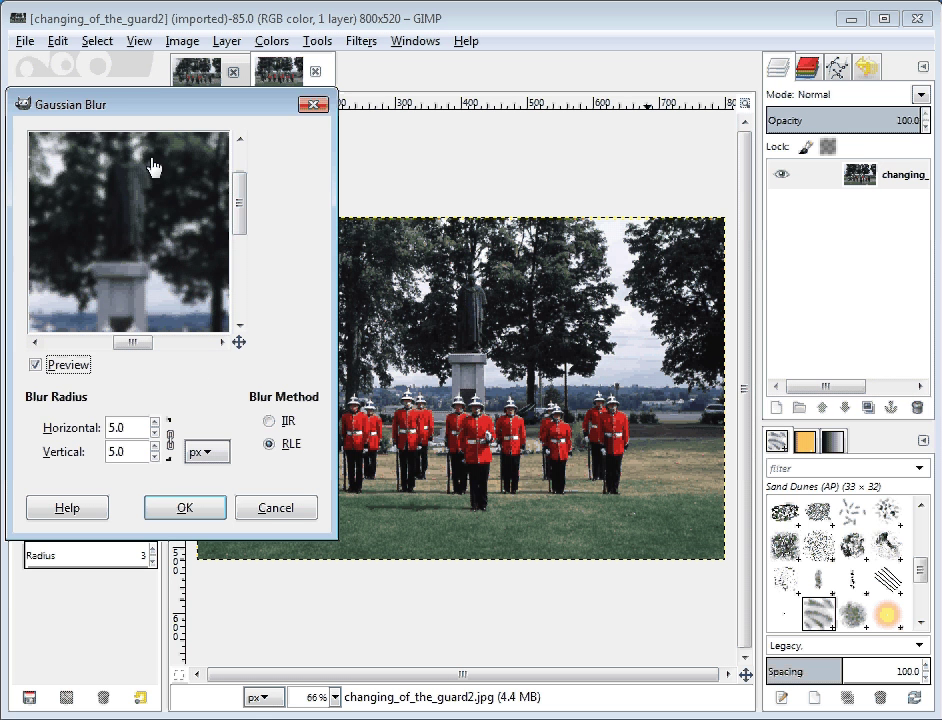
pyautogui.moveTo(241, 197); pyautogui.dragTo(240, 255)
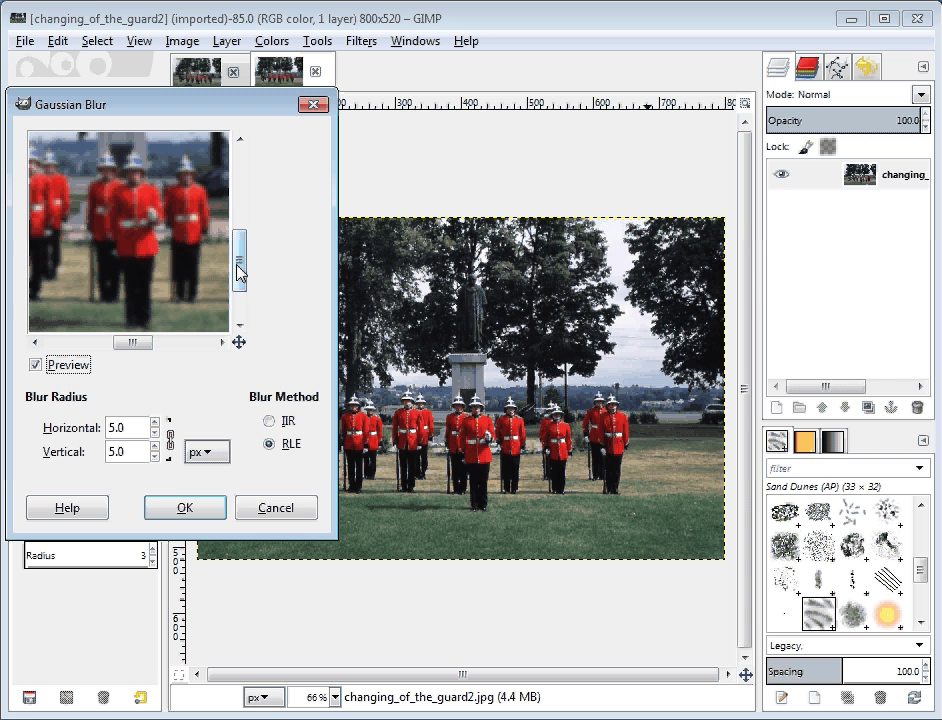
pyautogui.moveTo(240, 272)
pyautogui.mouseDown()
pyautogui.moveTo(242, 262)
pyautogui.moveTo(242, 270)
pyautogui.mouseUp()
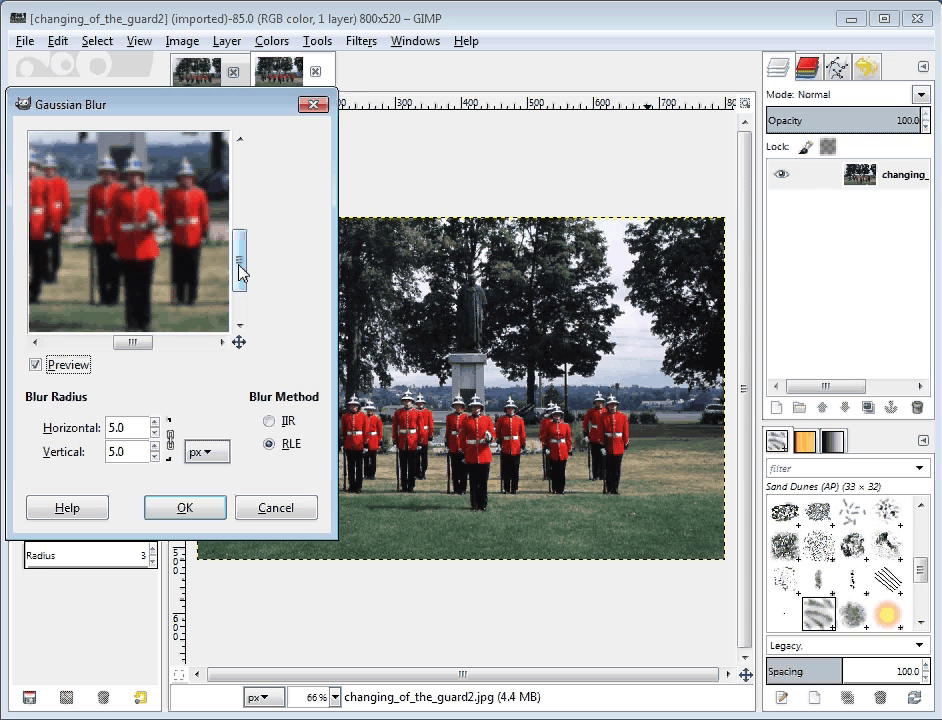
# Lower the blur radius to 0.0, then raise it to 1.0 and 2.0, checking the preview each time.
pyautogui.click(154, 434)
pyautogui.click(154, 434)
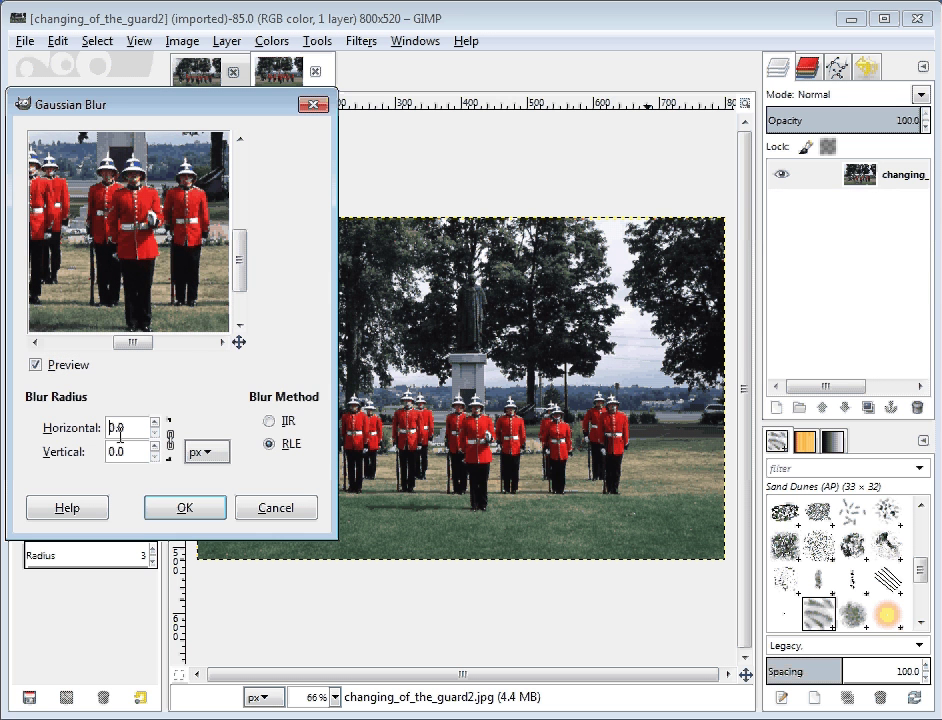
pyautogui.moveTo(240, 264)
pyautogui.mouseDown()
pyautogui.moveTo(242, 204)
pyautogui.moveTo(240, 255)
pyautogui.mouseUp()
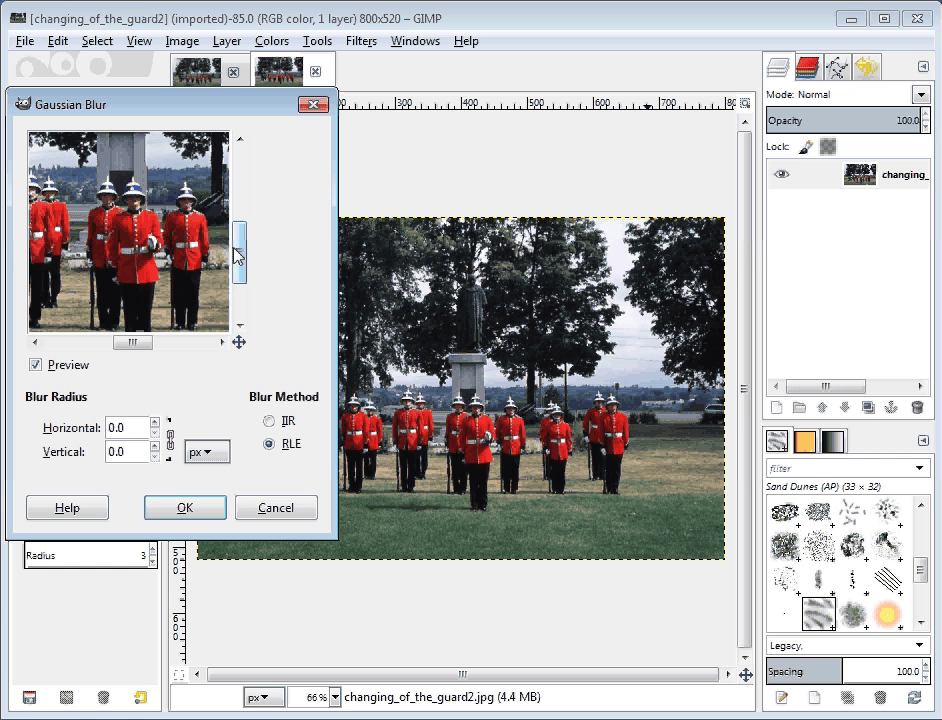
pyautogui.click(154, 422)
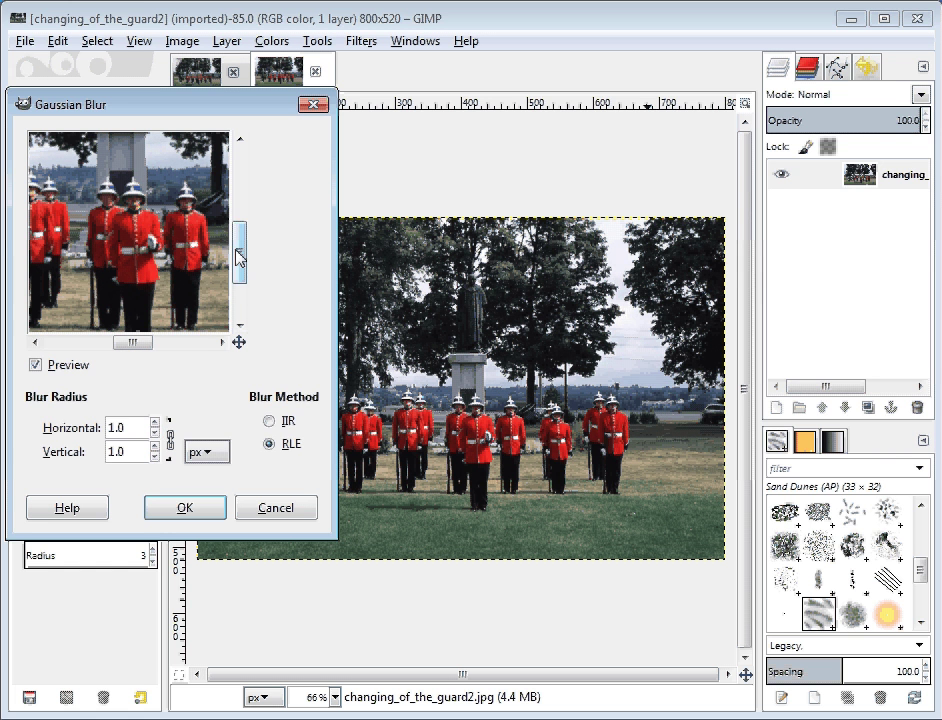
pyautogui.moveTo(240, 258)
pyautogui.mouseDown()
pyautogui.moveTo(242, 207)
pyautogui.moveTo(242, 241)
pyautogui.mouseUp()
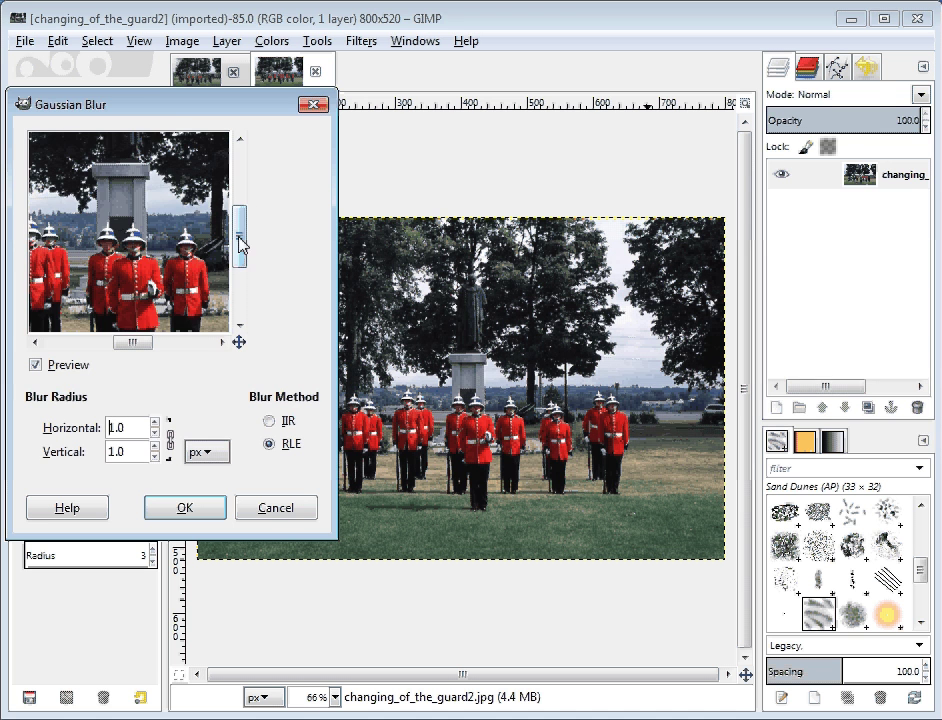
pyautogui.click(155, 422)
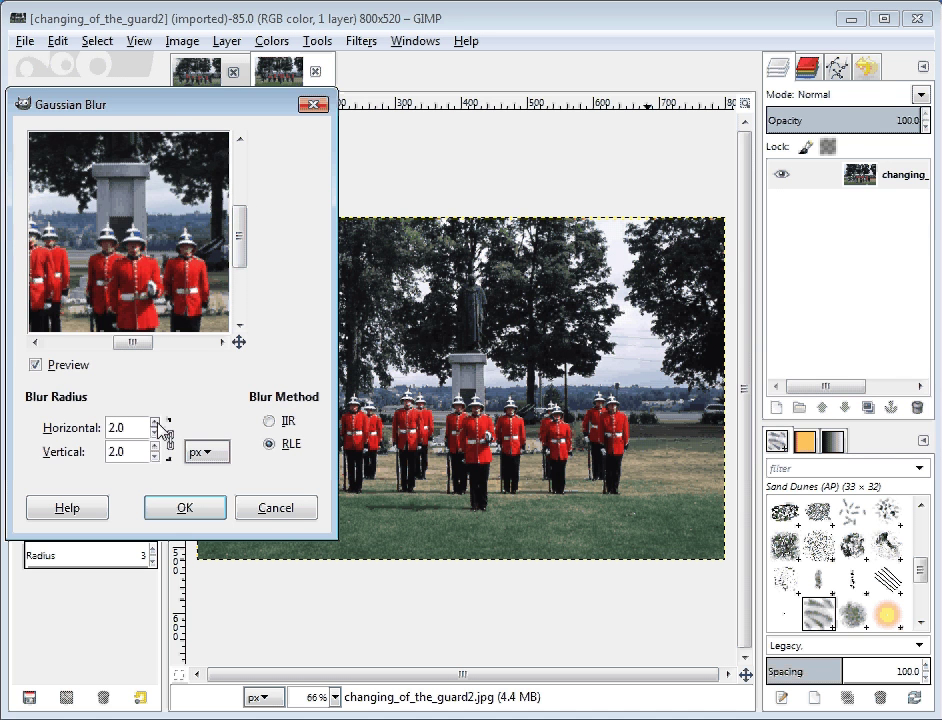
pyautogui.moveTo(242, 250)
pyautogui.mouseDown()
pyautogui.moveTo(243, 212)
pyautogui.moveTo(240, 254)
pyautogui.mouseUp()
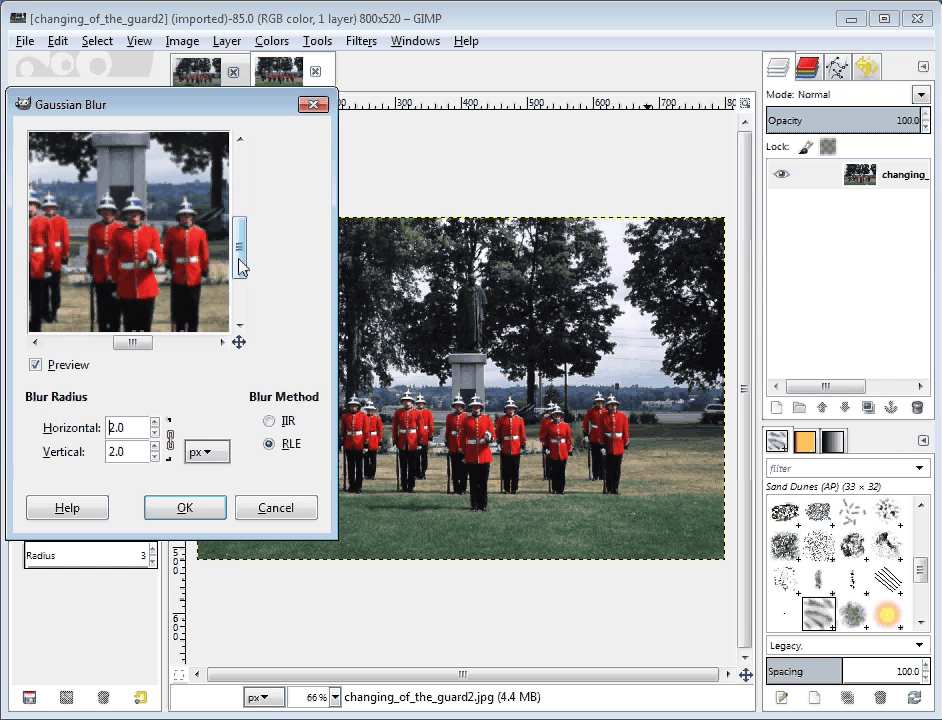
# Try a 1.7 px horizontal blur radius and inspect the preview.
pyautogui.doubleClick(135, 427)
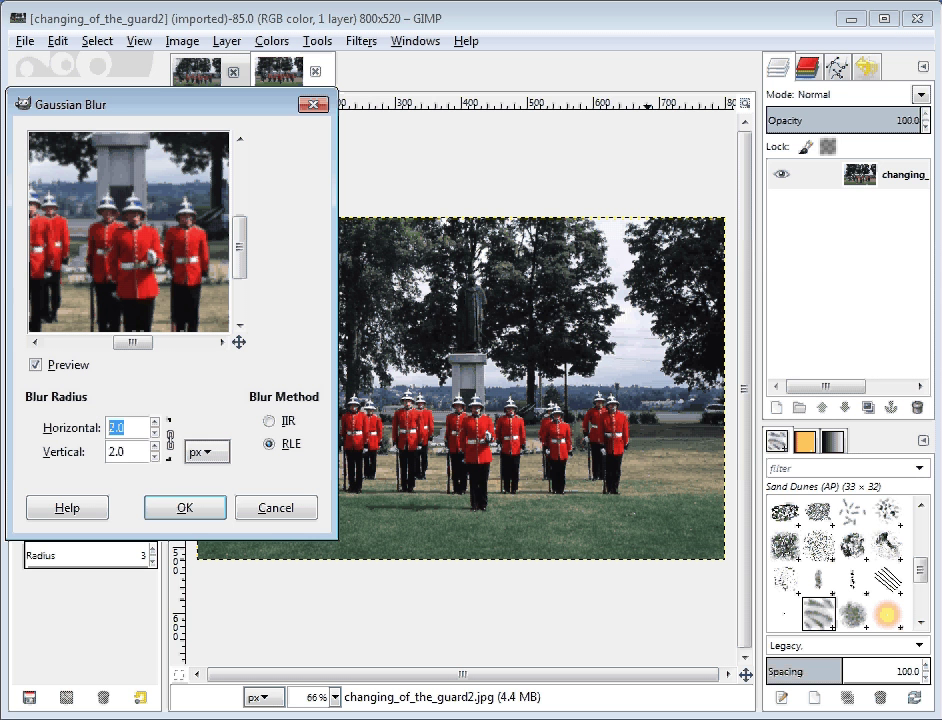
pyautogui.write('1')
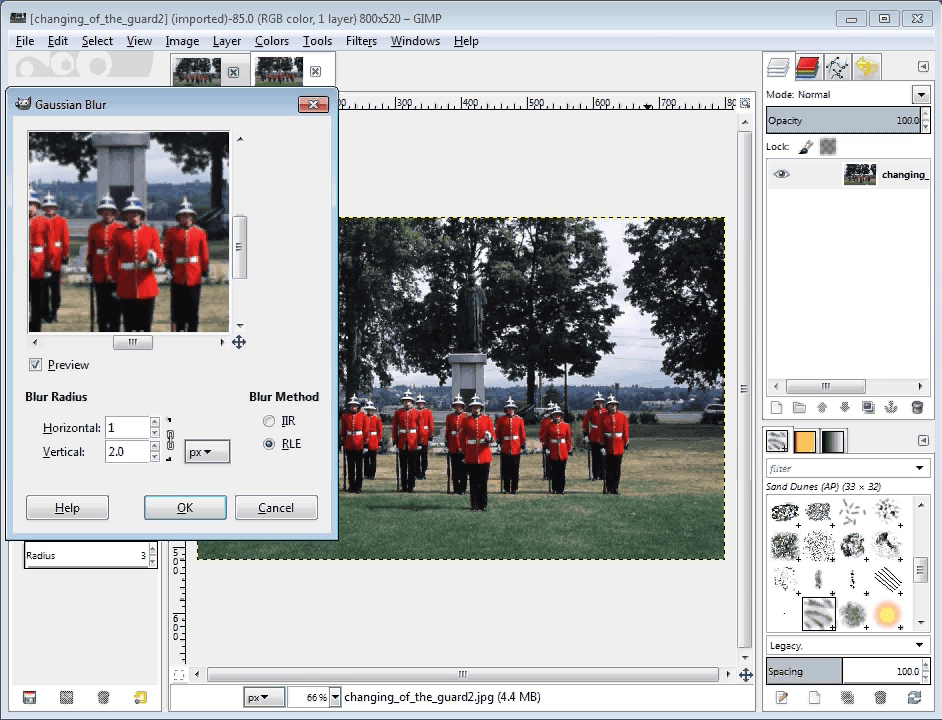
pyautogui.write('.7')
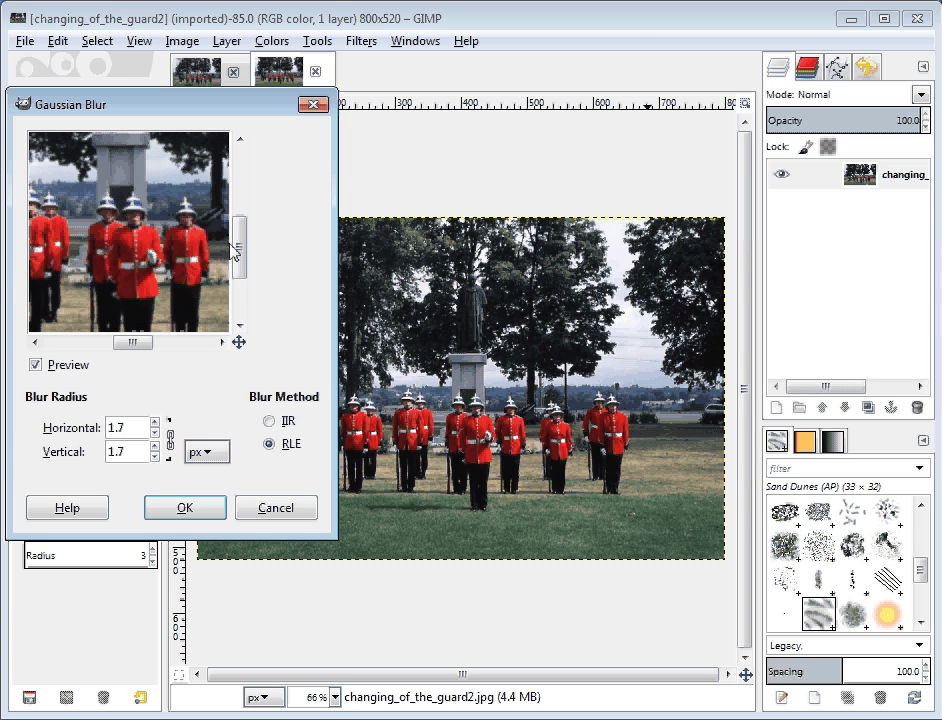
pyautogui.moveTo(240, 246); pyautogui.dragTo(242, 196)
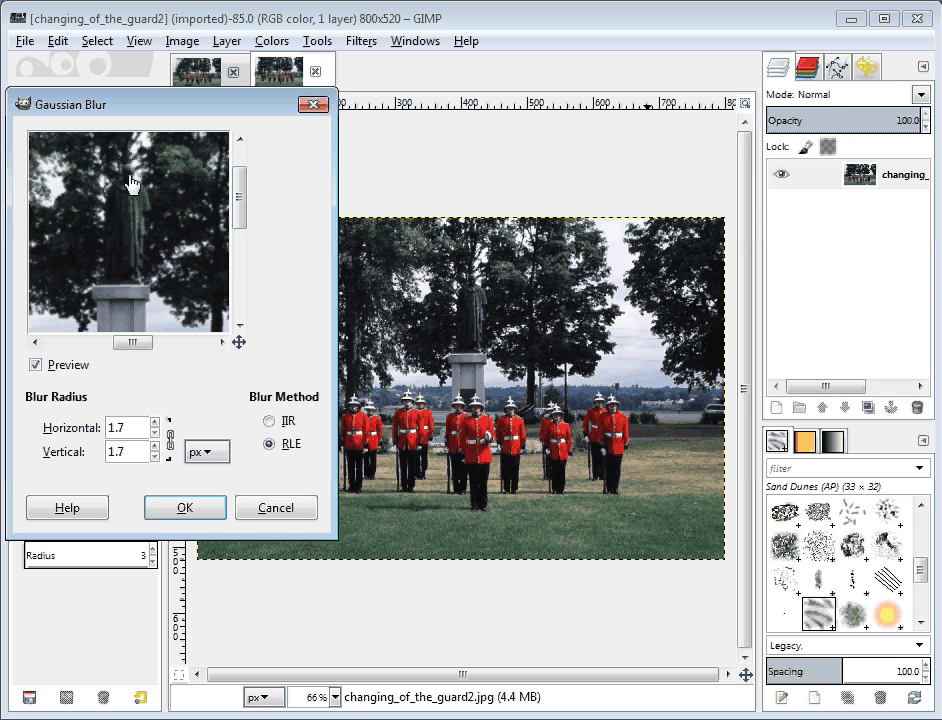
pyautogui.moveTo(240, 212); pyautogui.dragTo(241, 263)
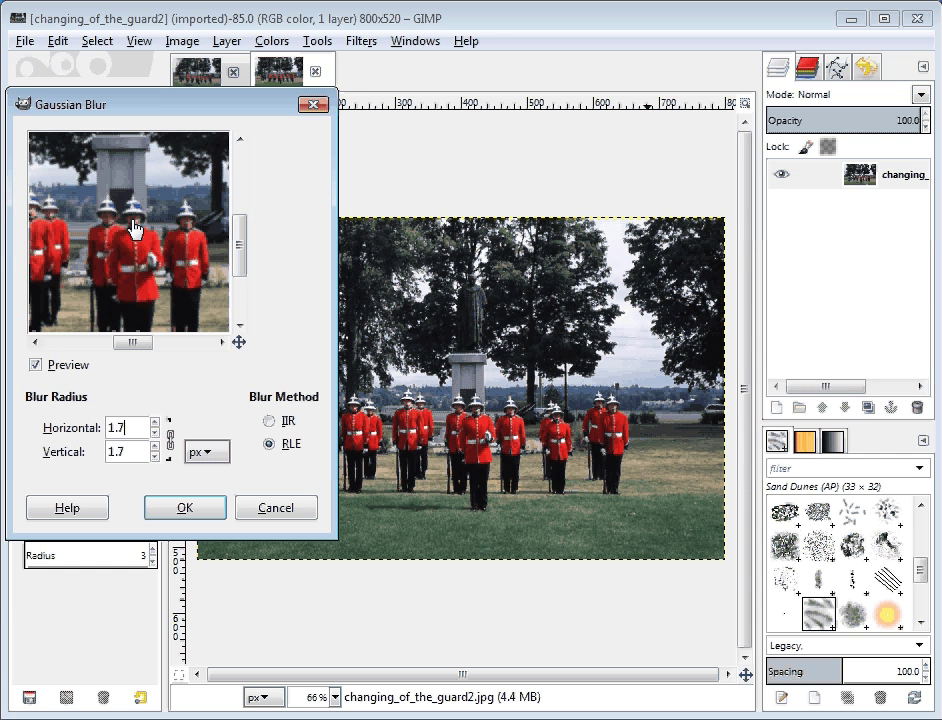
# Change the linked blur radius to 1.3 px and check the barely softened guards.
pyautogui.doubleClick(135, 427)
pyautogui.write('1.3')
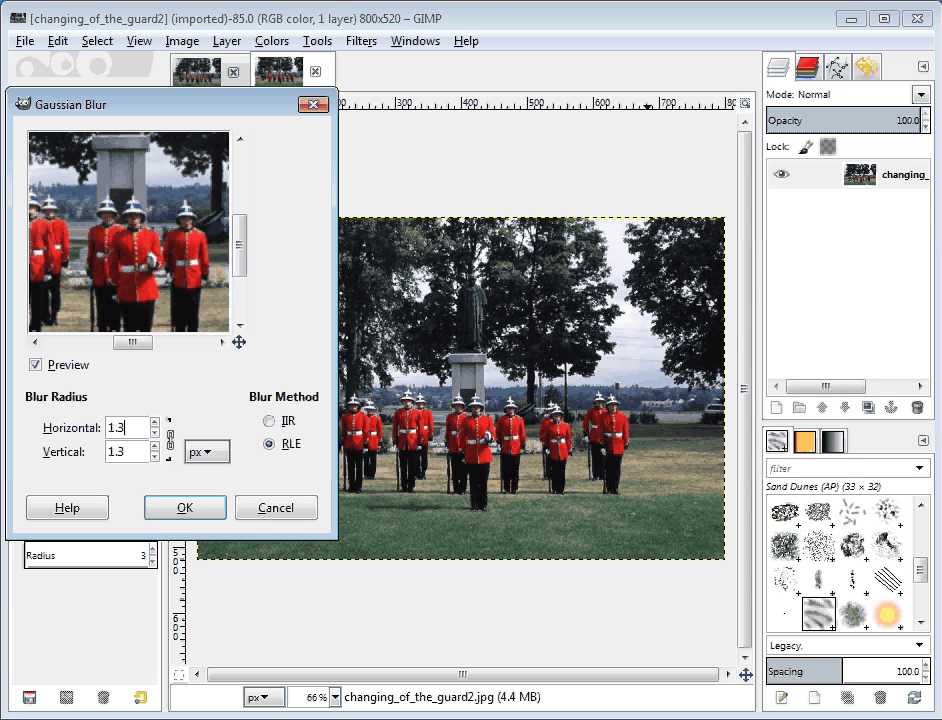
pyautogui.scroll(2, 241, 259)
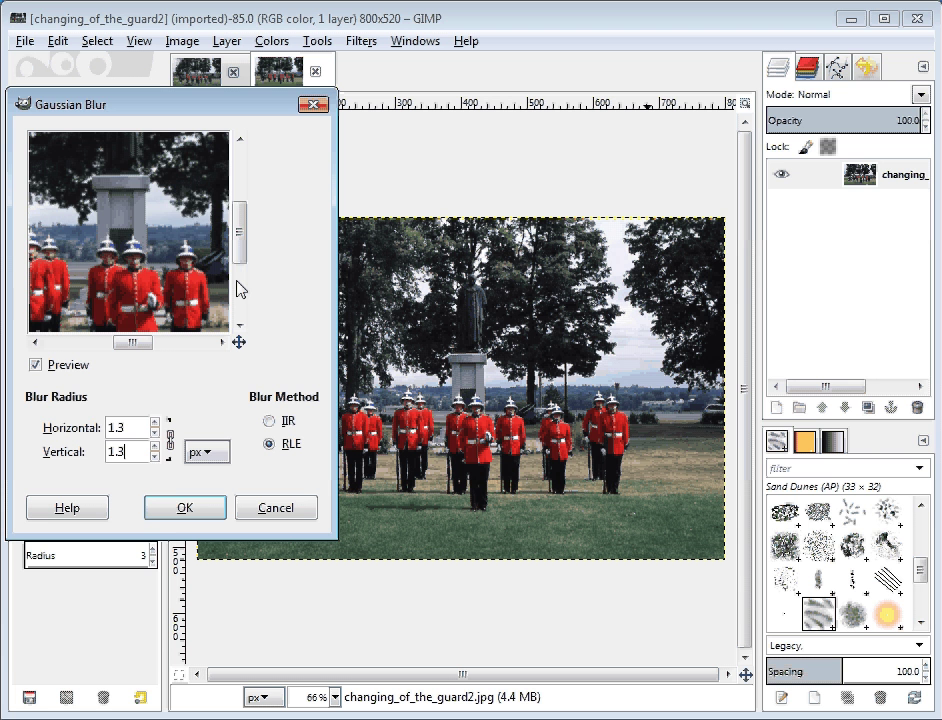
pyautogui.scroll(4, 240, 289)
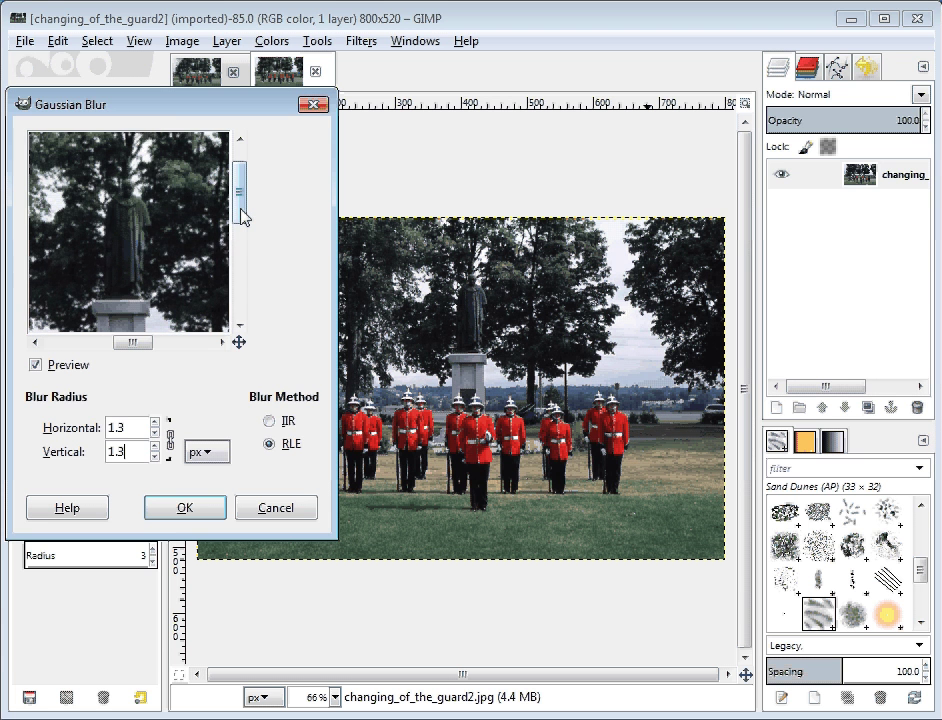
pyautogui.scroll(-4, 238, 274)
pyautogui.scroll(-3, 238, 280)
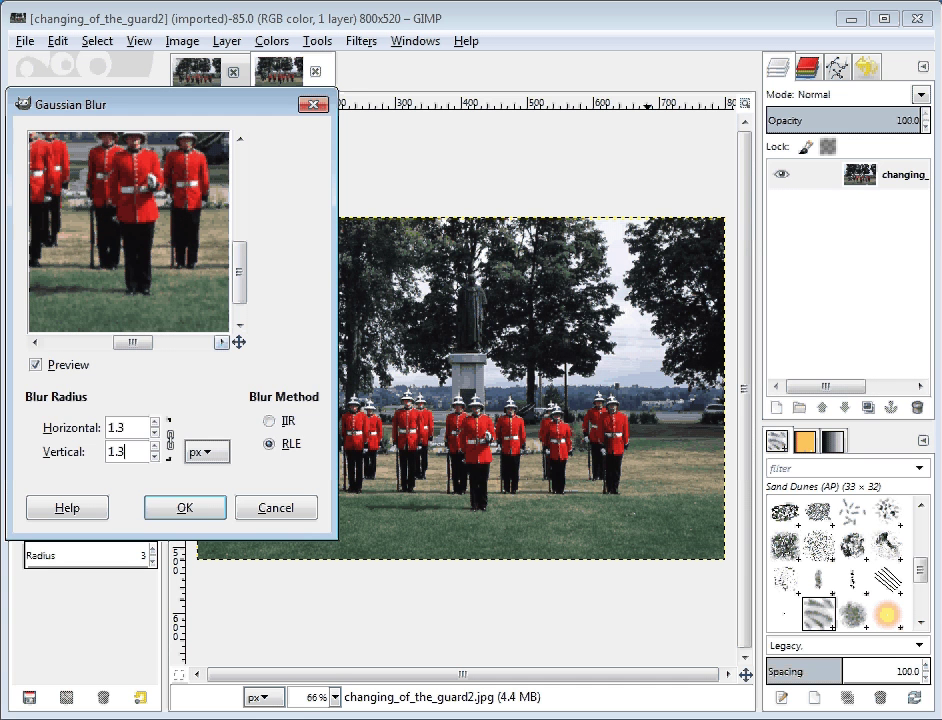
# Apply the 1.3 px blur, then undo and redo it from the Edit menu to compare.
pyautogui.click(187, 508)
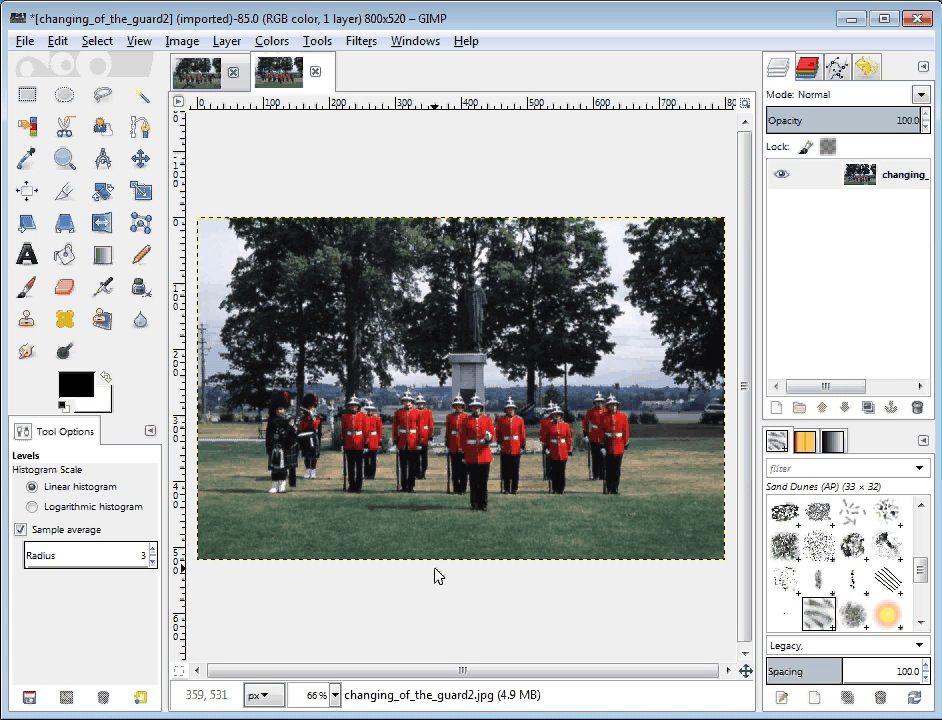
pyautogui.click(57, 41)
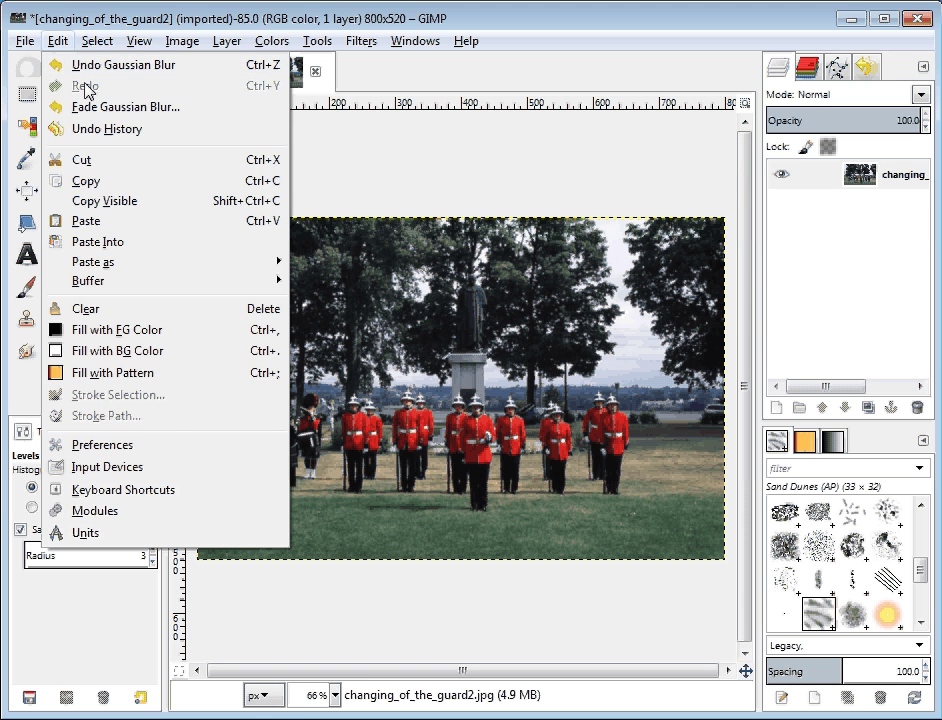
pyautogui.click(197, 68)
pyautogui.click(57, 41)
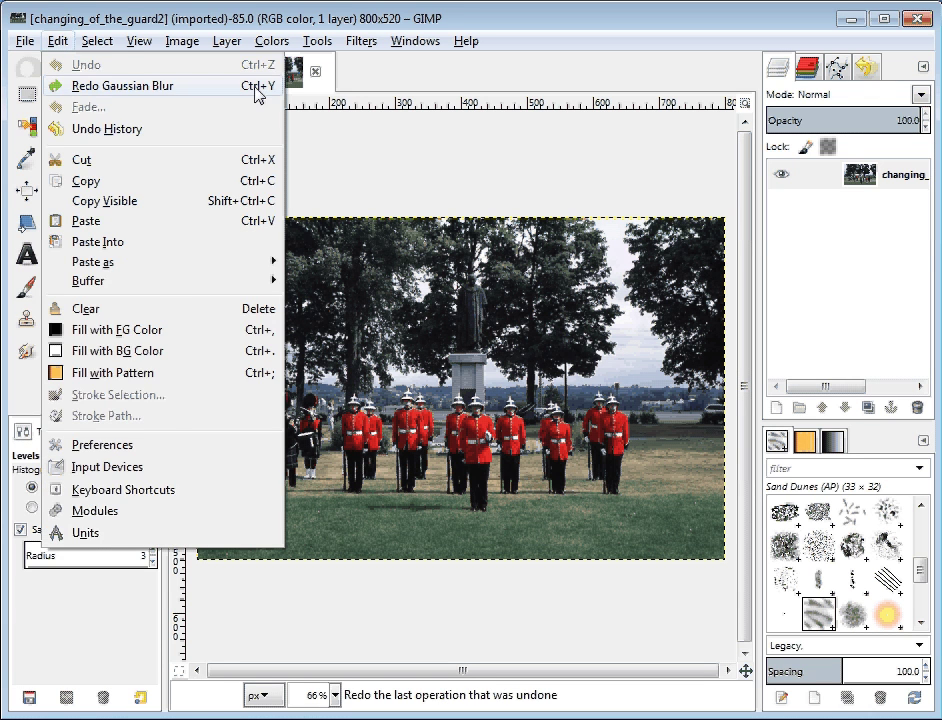
pyautogui.click(120, 86)
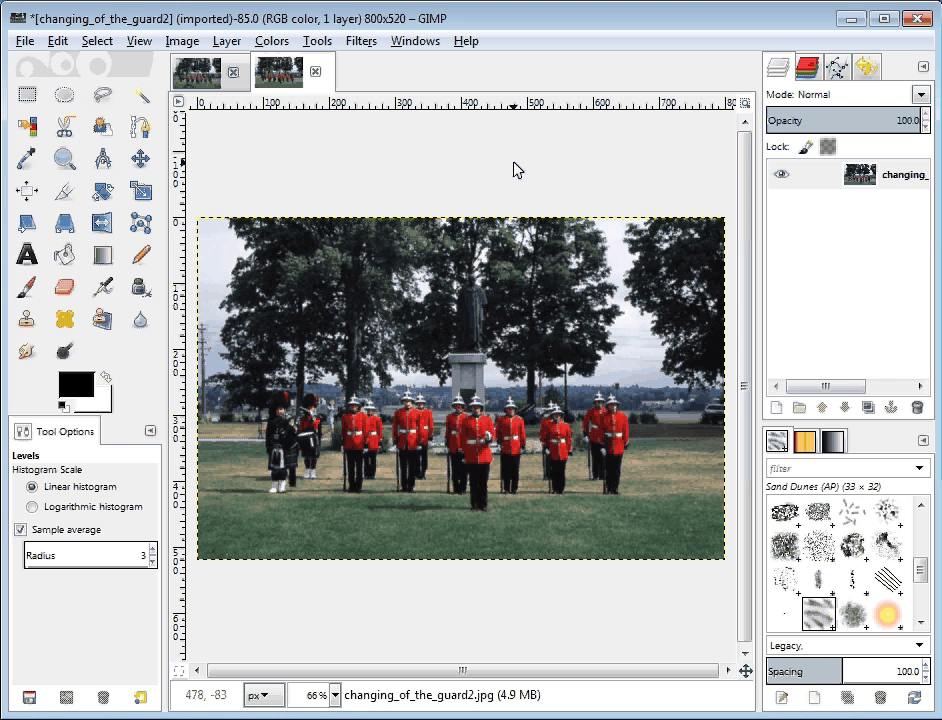
# Toggle the blur twice more with Ctrl+Z and Ctrl+Y, leaving it applied.
pyautogui.hotkey('ctrl', 'z')
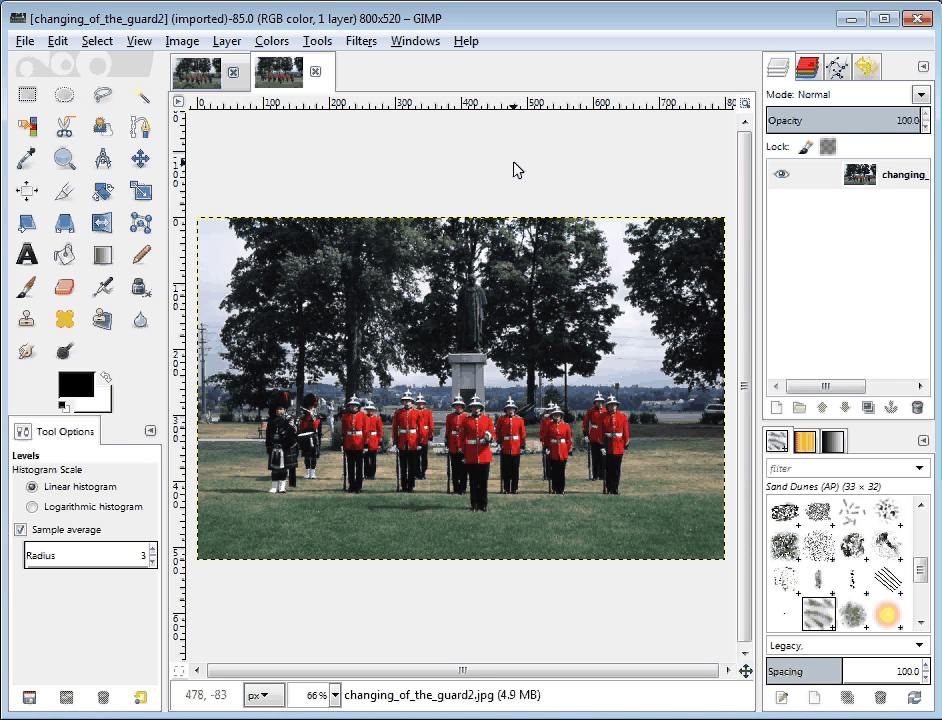
pyautogui.hotkey('ctrl', 'y')
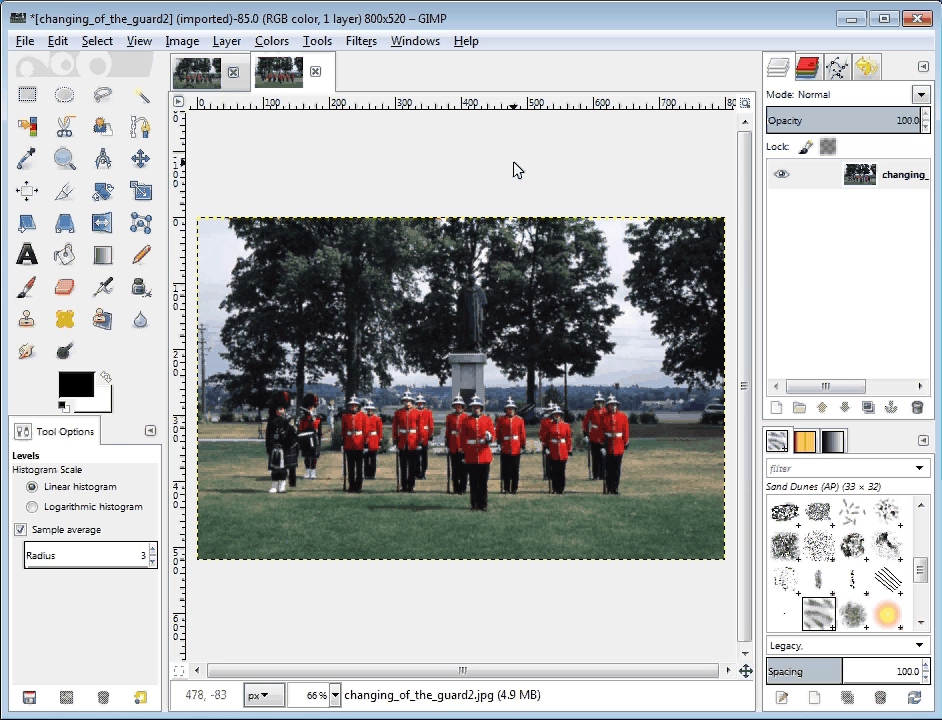
pyautogui.hotkey('ctrl', 'z')
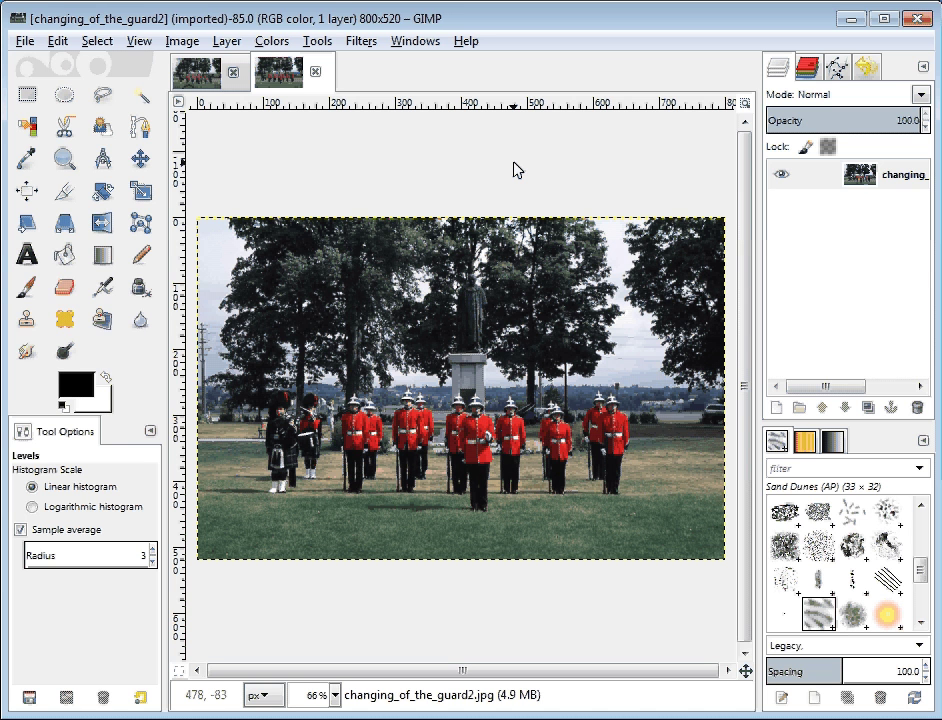
pyautogui.hotkey('ctrl', 'y')
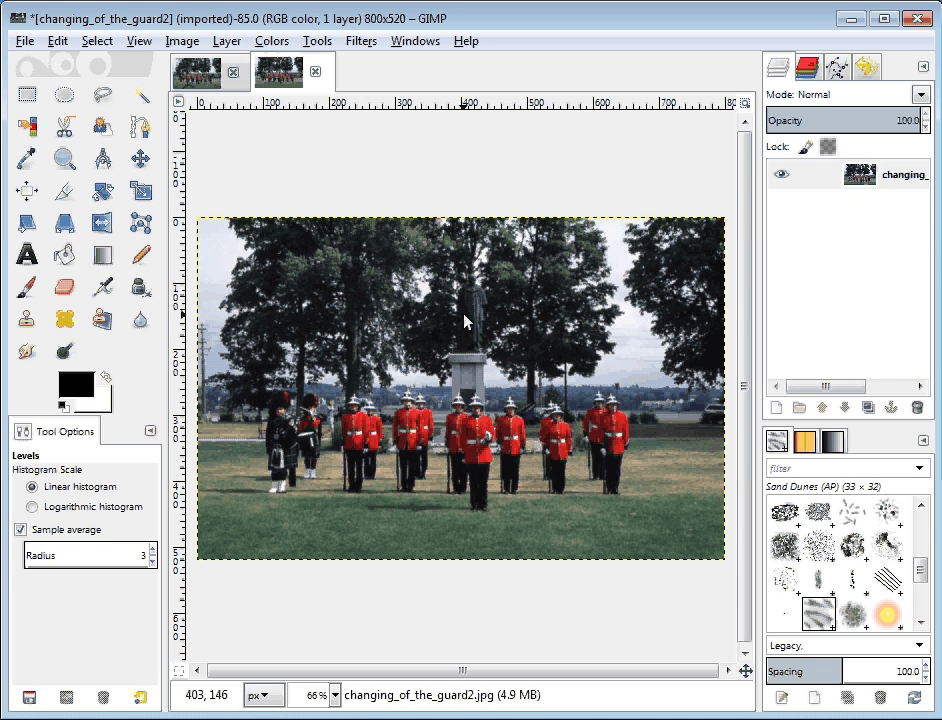
# On activity-3.xcf, run Gaussian Blur and apply it with the 1.3 px radius.
pyautogui.click(204, 71)
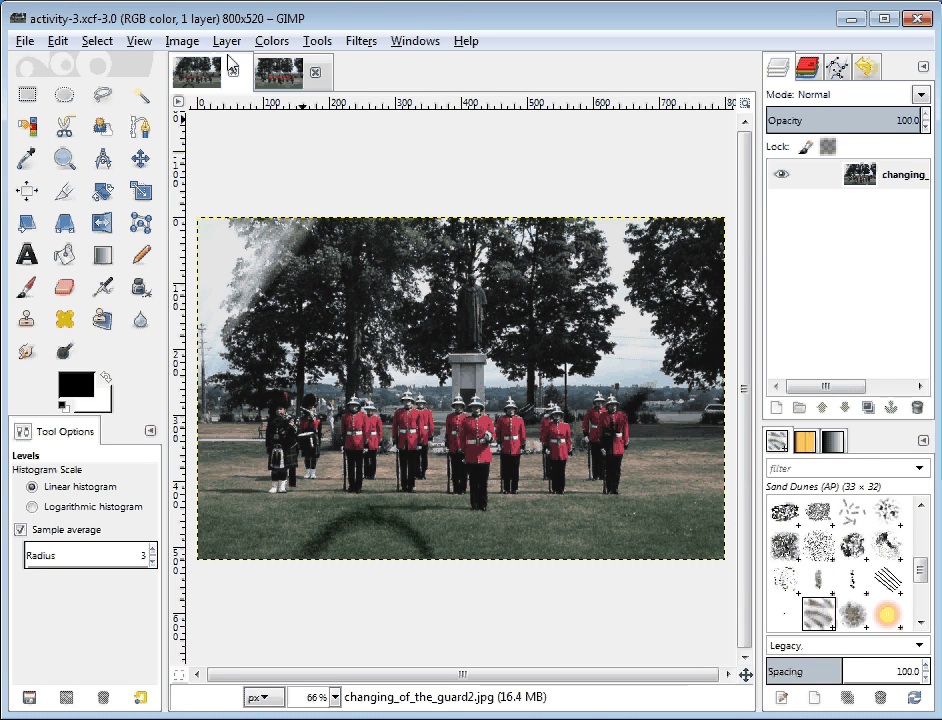
pyautogui.click(271, 41)
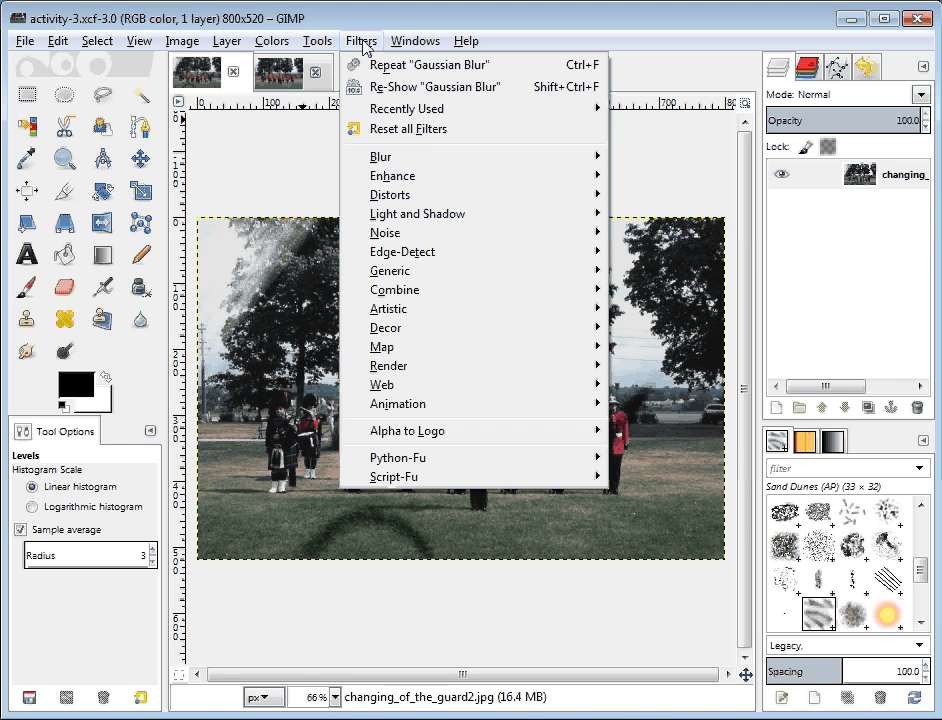
pyautogui.moveTo(582, 165)
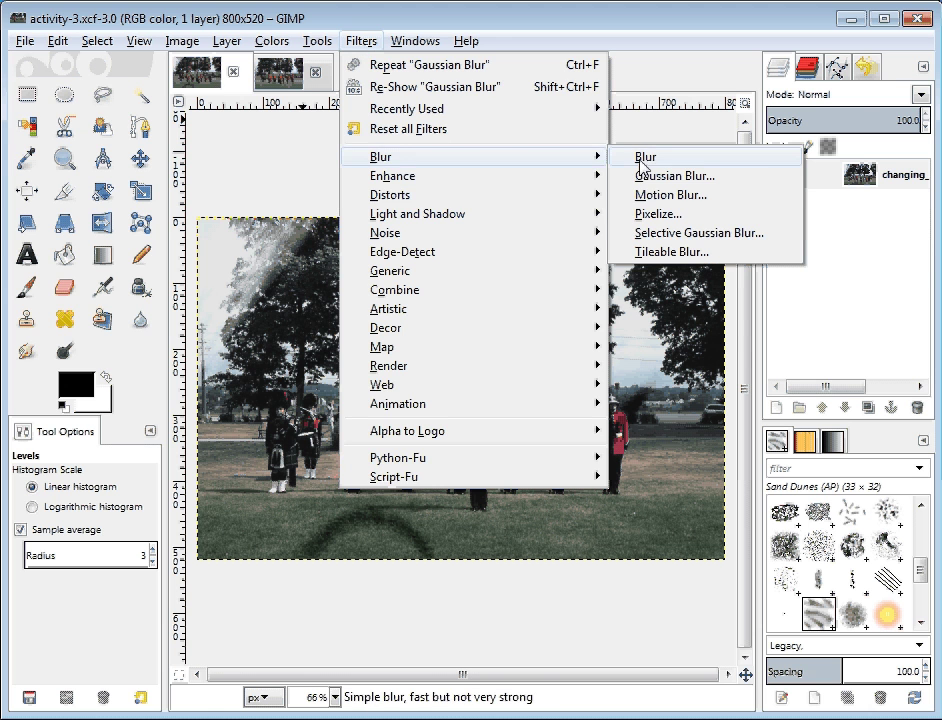
pyautogui.click(644, 158)
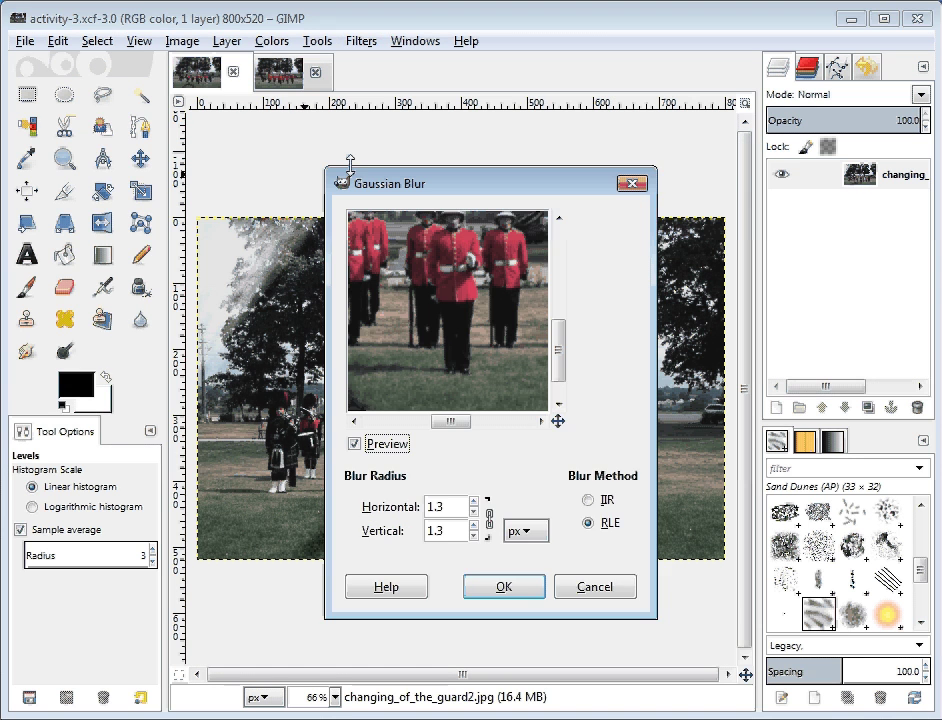
pyautogui.moveTo(352, 172); pyautogui.dragTo(81, 78)
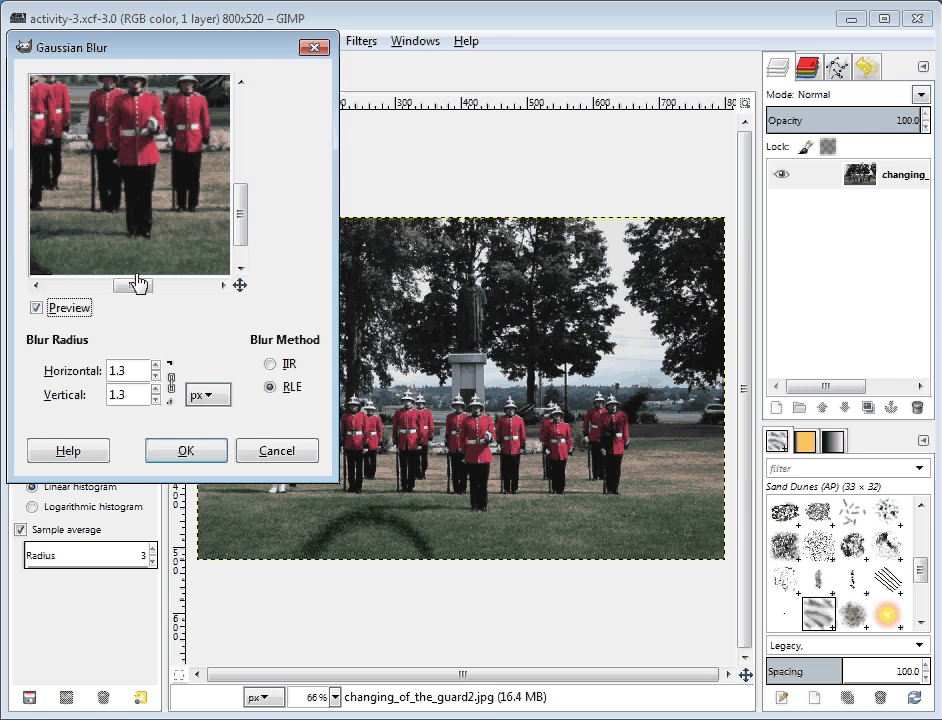
pyautogui.moveTo(241, 210); pyautogui.dragTo(241, 170)
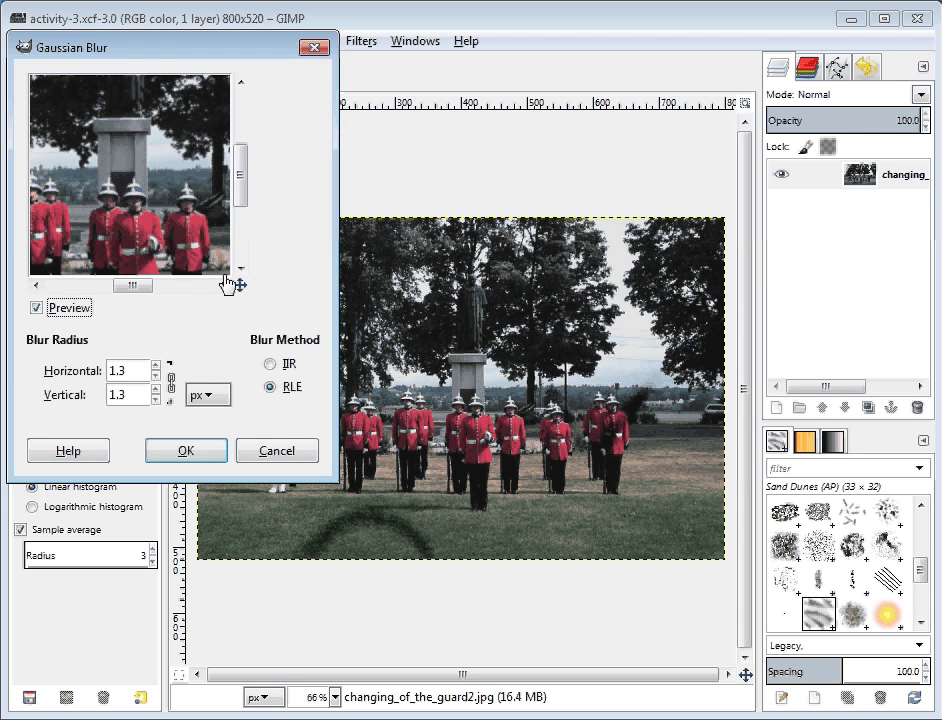
pyautogui.click(198, 451)
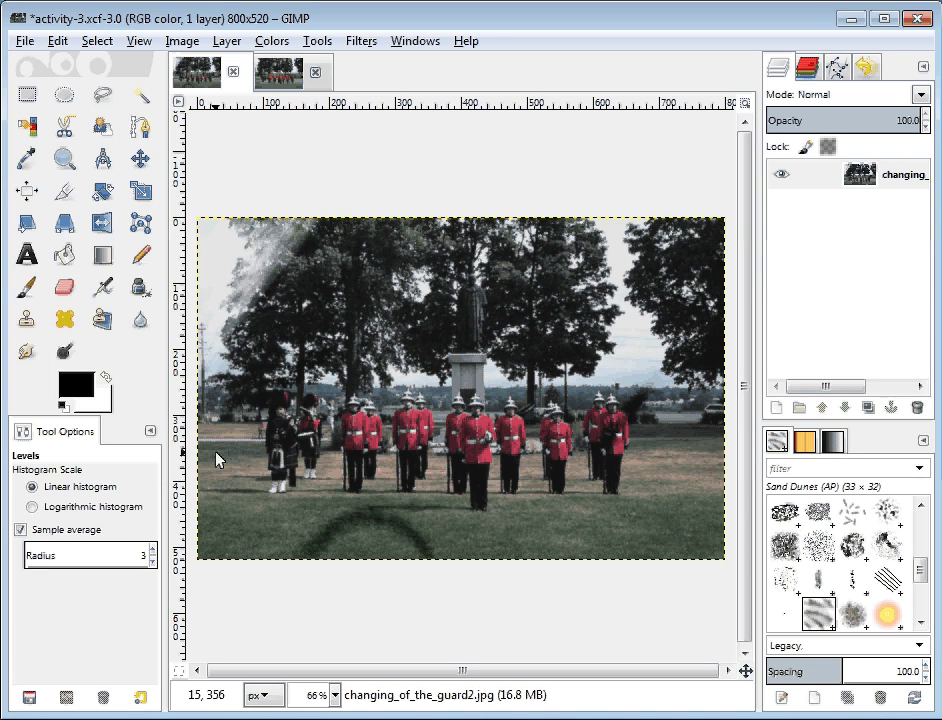